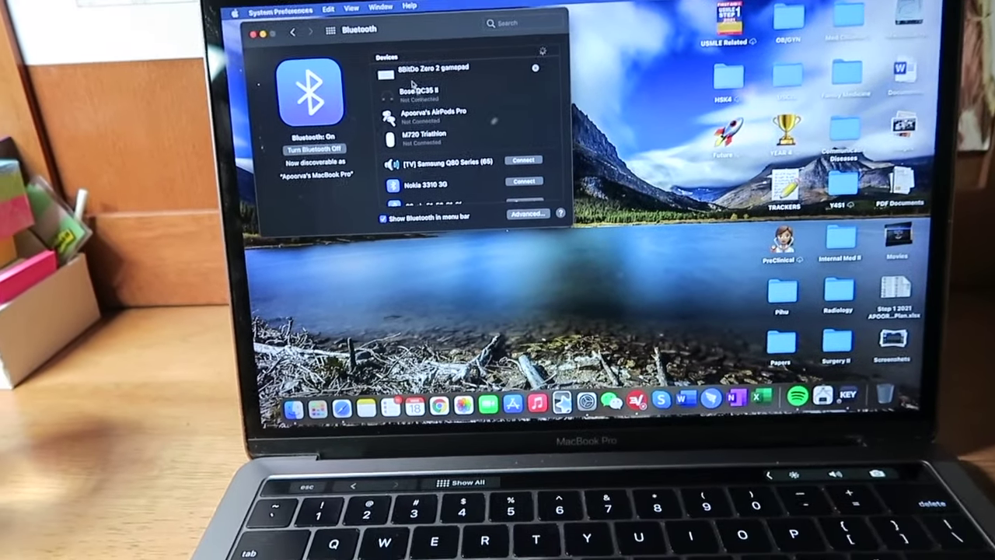
Step: Connect the 8BitDo Zero 2 gamepad from the Bluetooth Devices list
left_click(397, 121)
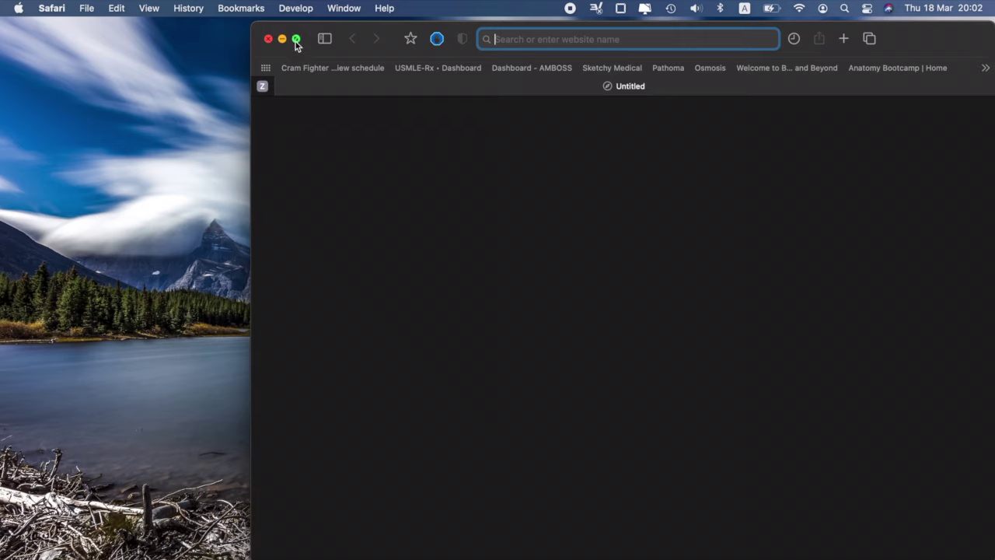
Step: Make Safari full screen and search for 'karabiner elements'
left_click(295, 40)
type("kar")
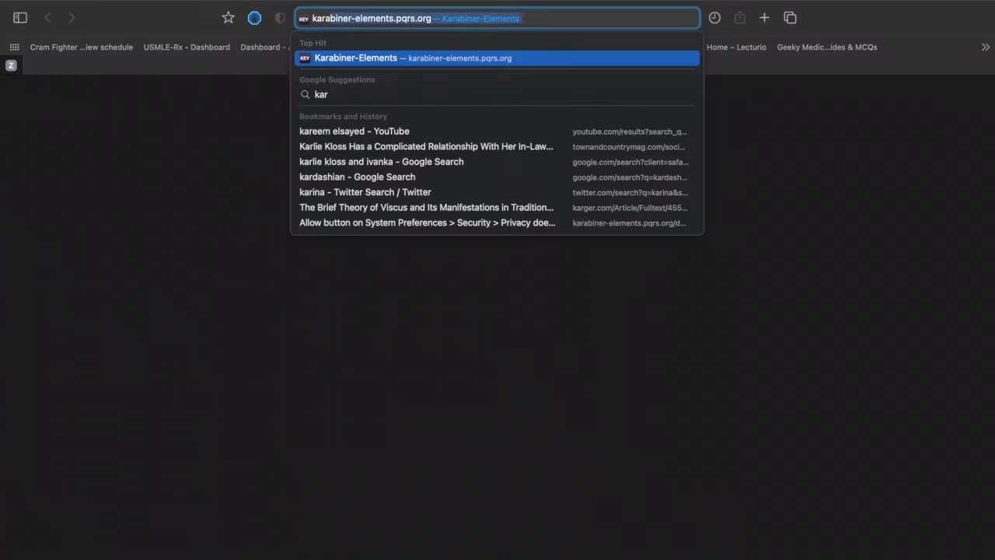
type("abiner elements")
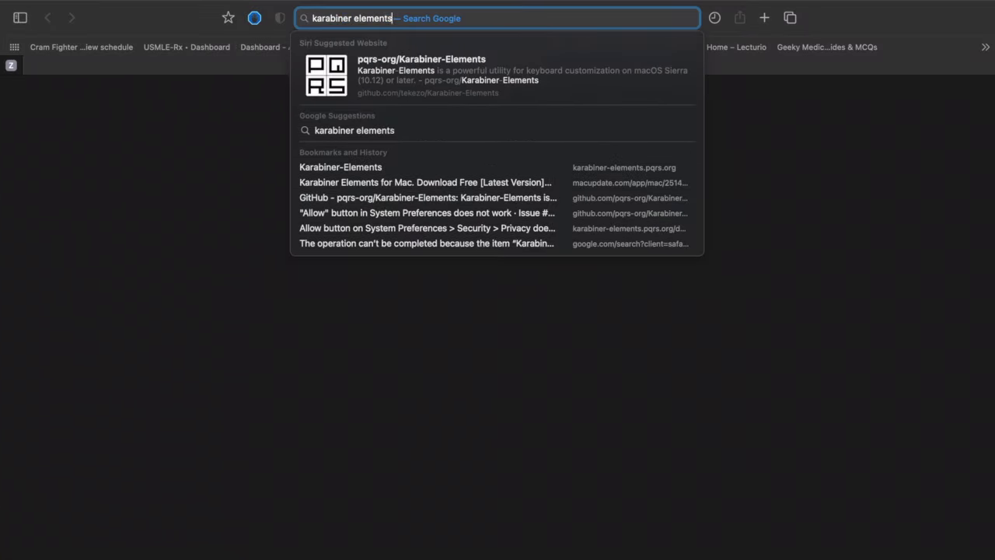
key("Return")
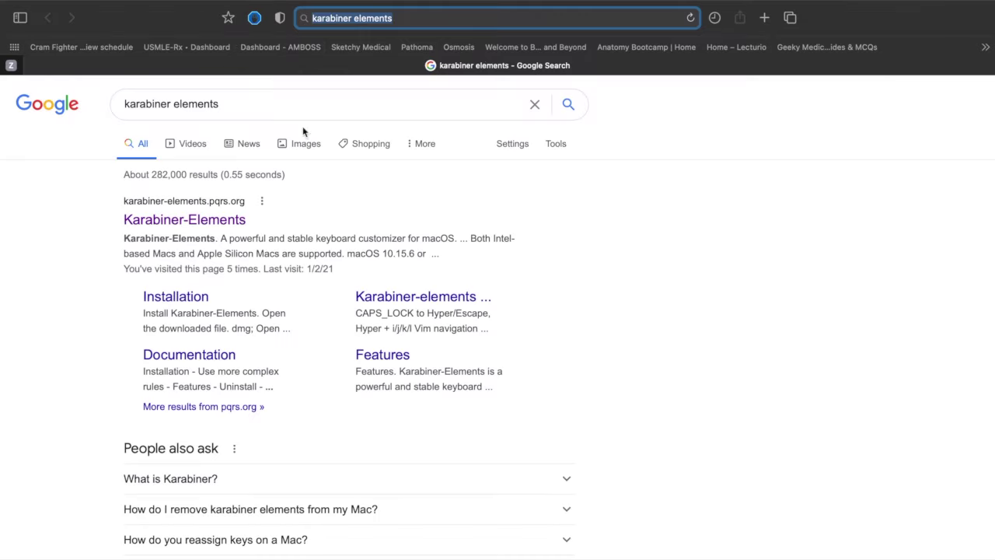
Step: Download Karabiner-Elements v13.3.0 from karabiner-elements.pqrs.org and check the downloaded installer
left_click(206, 221)
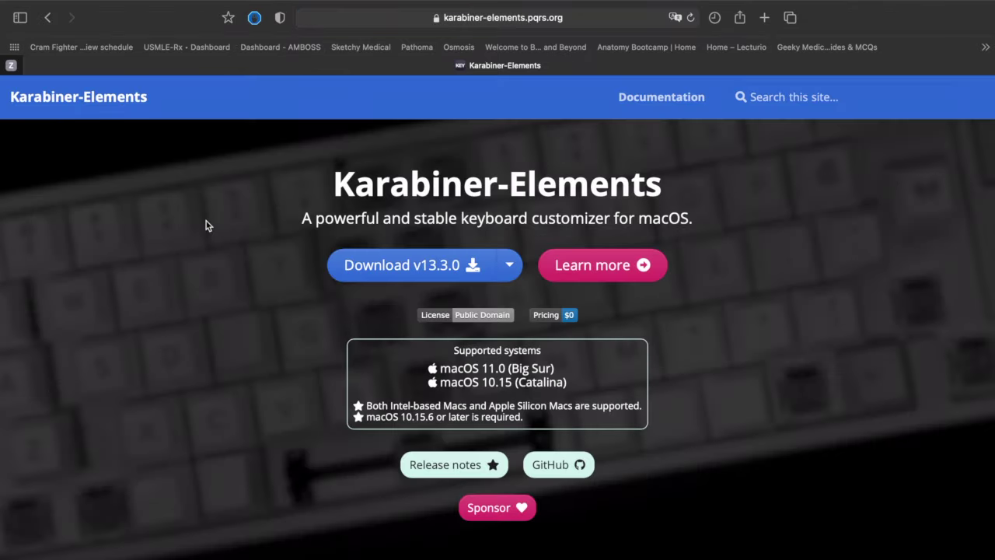
left_click(420, 266)
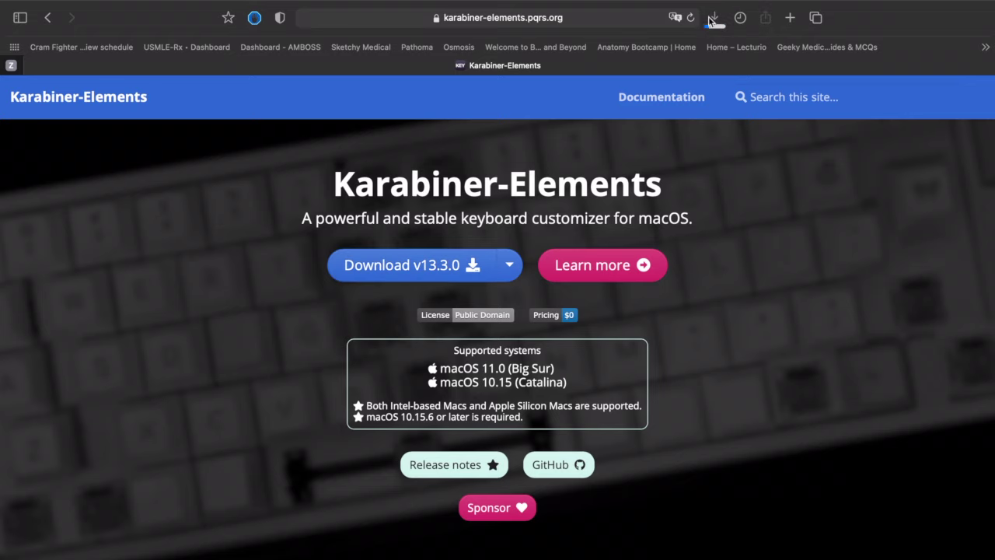
left_click(710, 20)
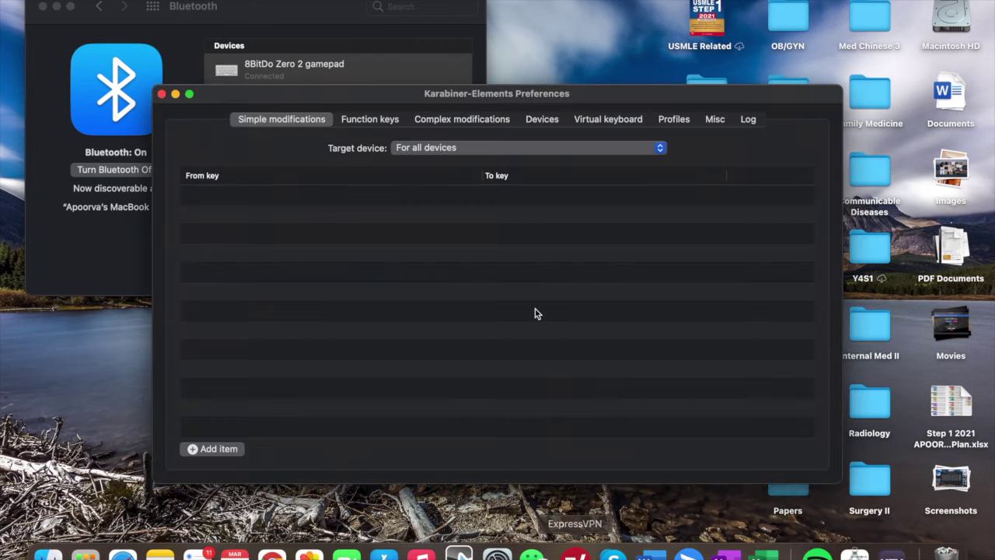
Step: Set the Target device to 8BitDo Zero 2 gamepad and add two empty key-mapping rows
left_click(432, 149)
left_click(432, 165)
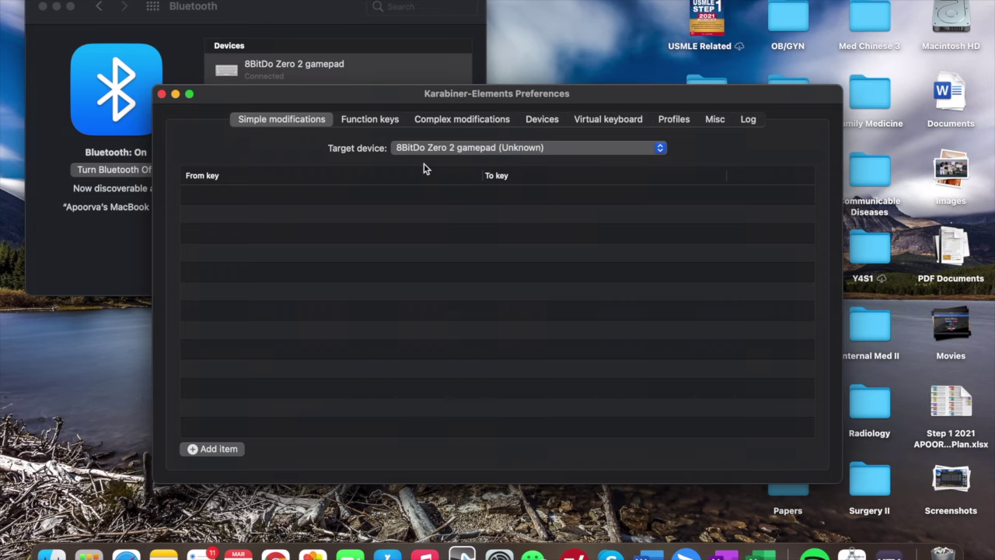
left_click(217, 449)
left_click(219, 450)
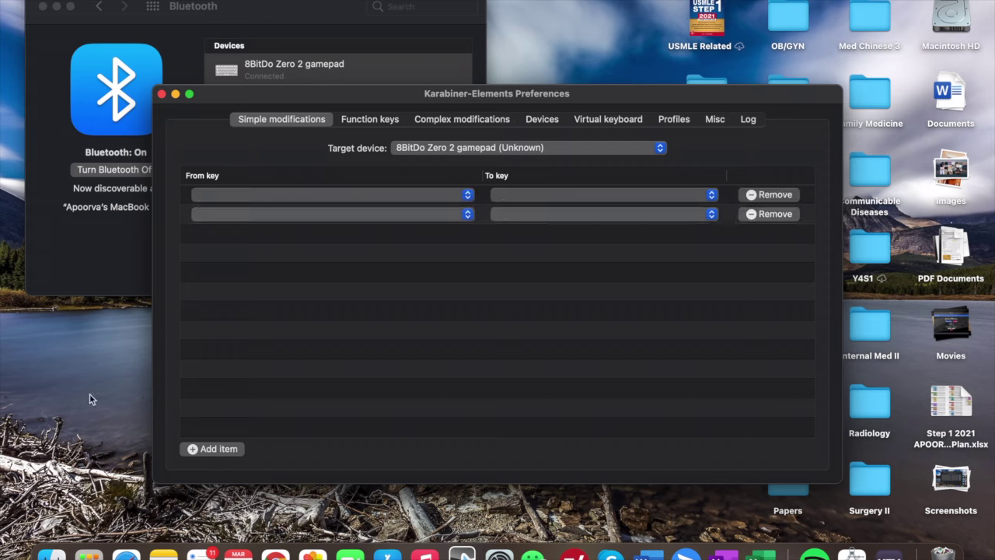
left_click(279, 196)
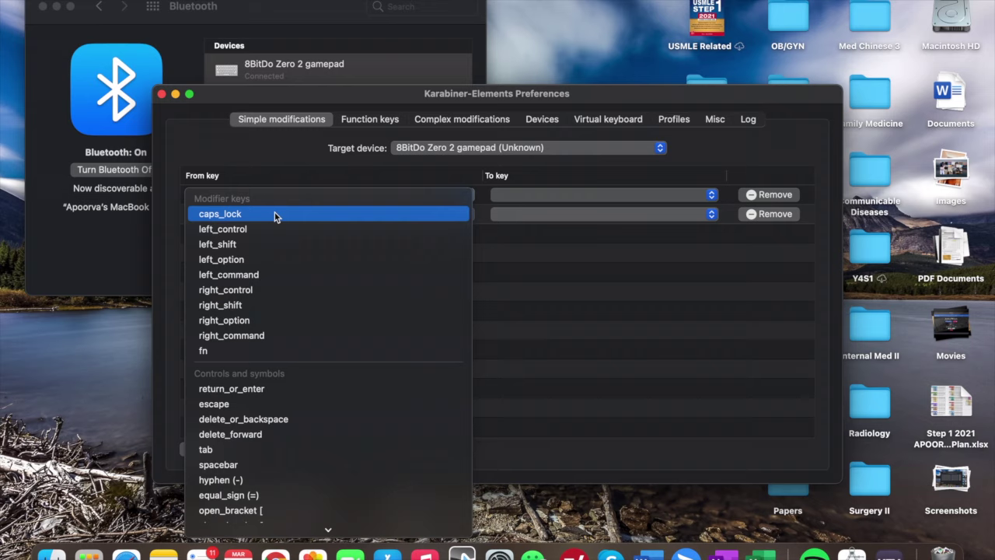
scroll(264, 326, "down", 10)
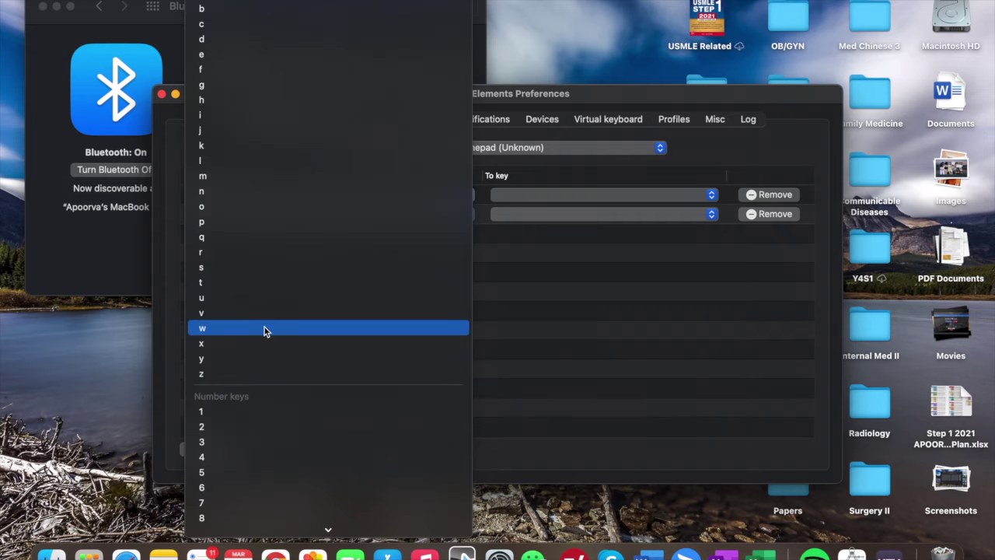
Step: Map the first row's h key to output the number 1
left_click(290, 100)
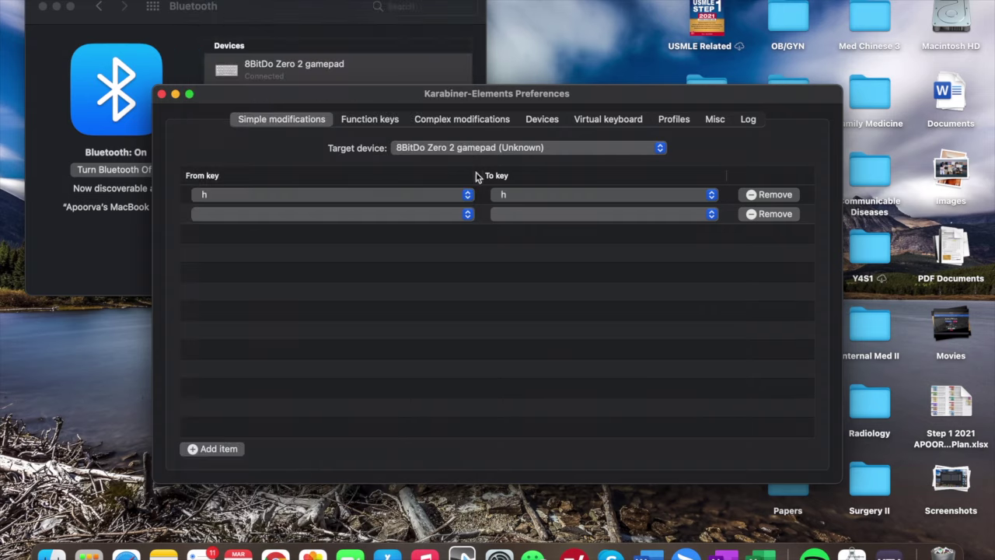
left_click(568, 200)
scroll(539, 366, "down", 10)
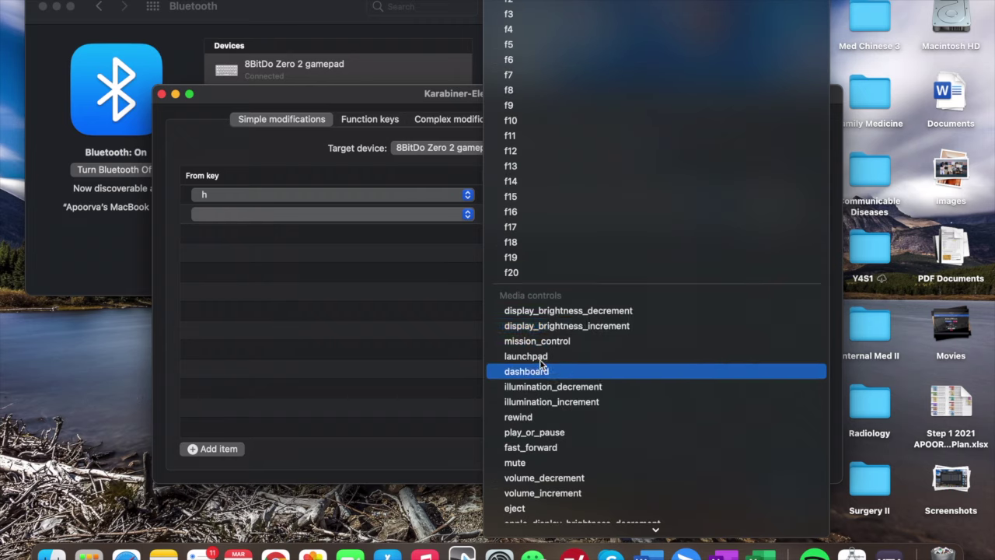
left_click(573, 150)
left_click(538, 194)
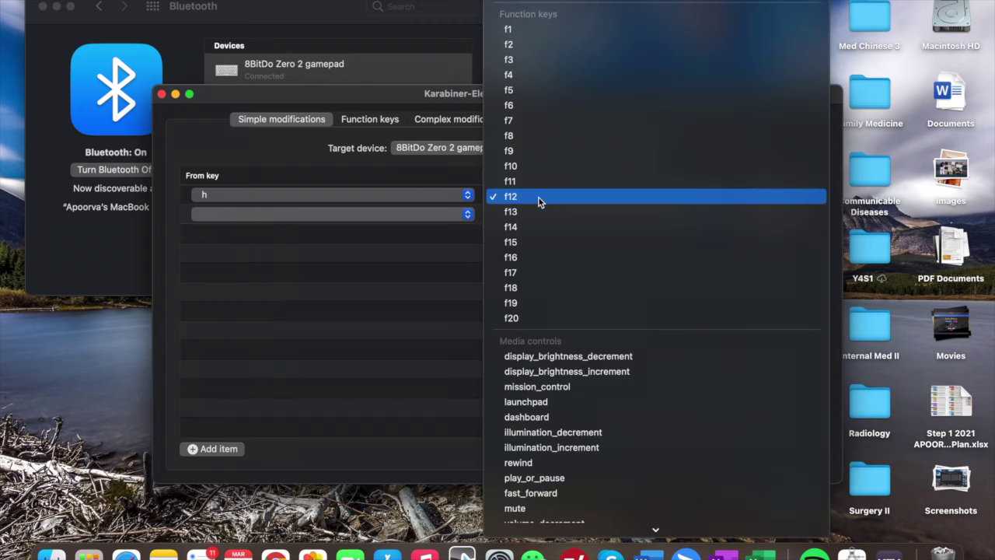
scroll(539, 198, "down", 15)
scroll(538, 198, "up", 20)
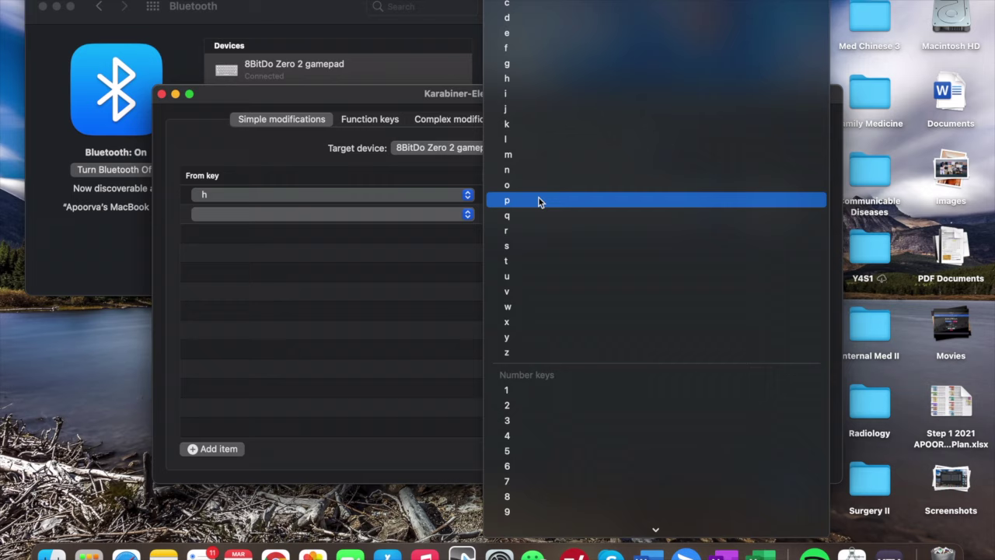
scroll(539, 200, "up", 20)
scroll(539, 200, "down", 20)
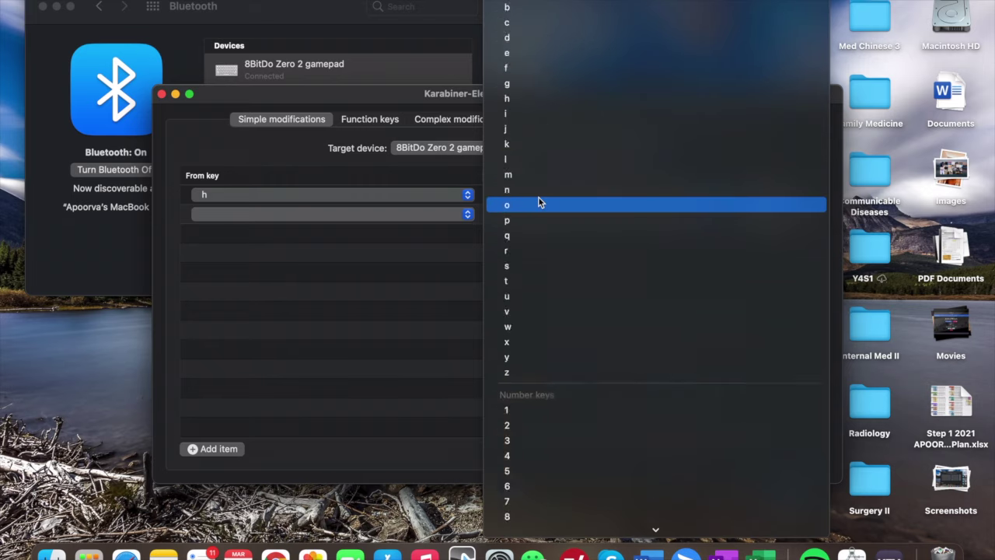
scroll(538, 199, "up", 20)
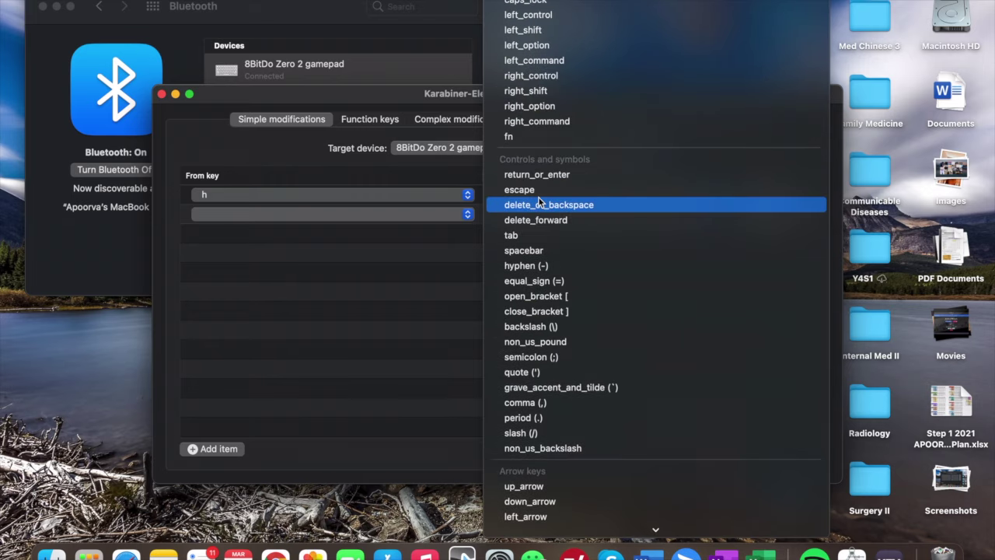
scroll(539, 201, "down", 20)
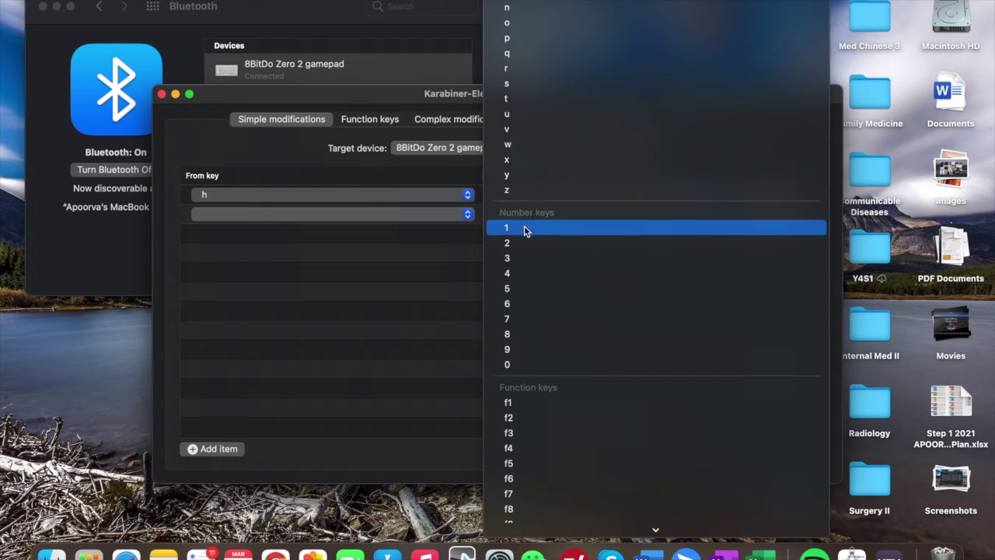
left_click(526, 227)
Step: Map the second row's g key to output the number 2
left_click(432, 213)
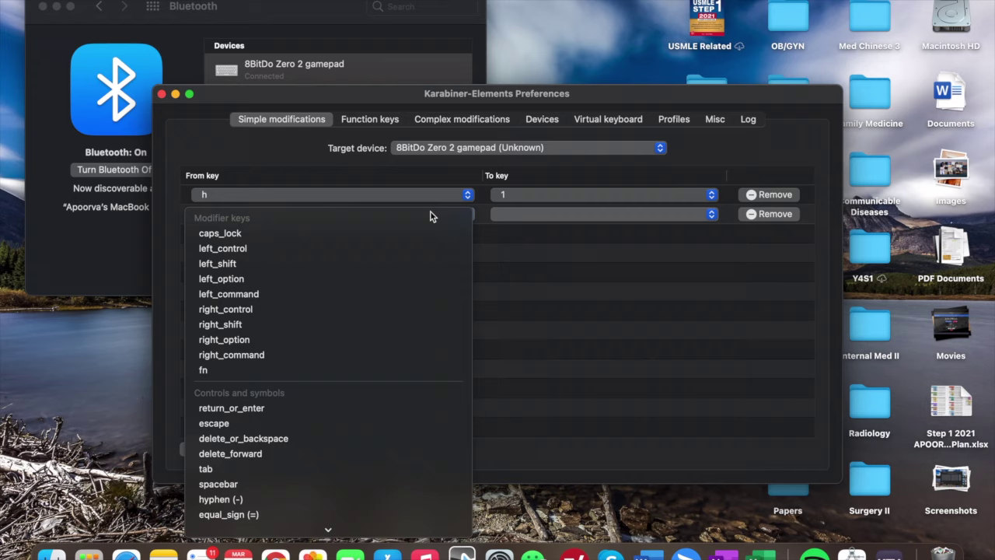
scroll(344, 396, "down", 10)
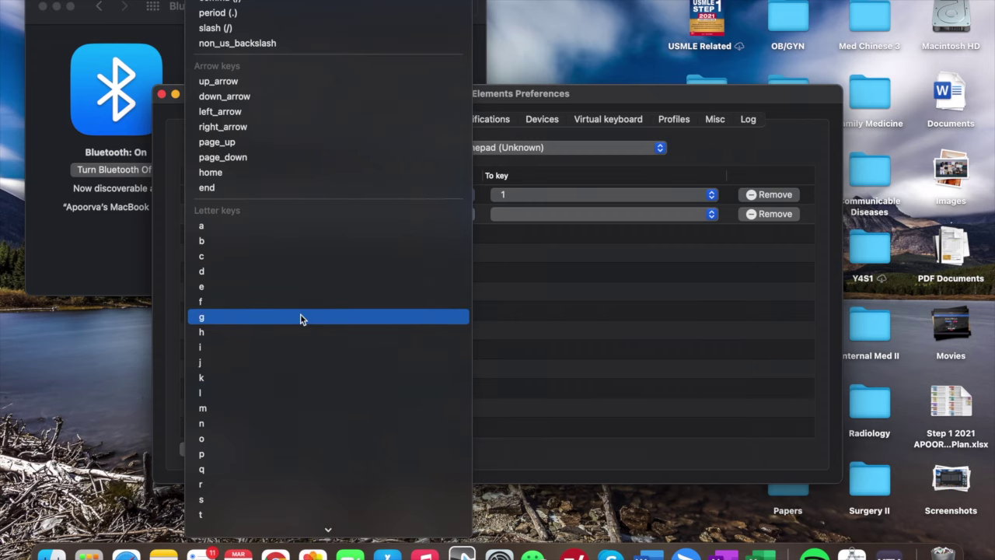
left_click(302, 318)
left_click(513, 216)
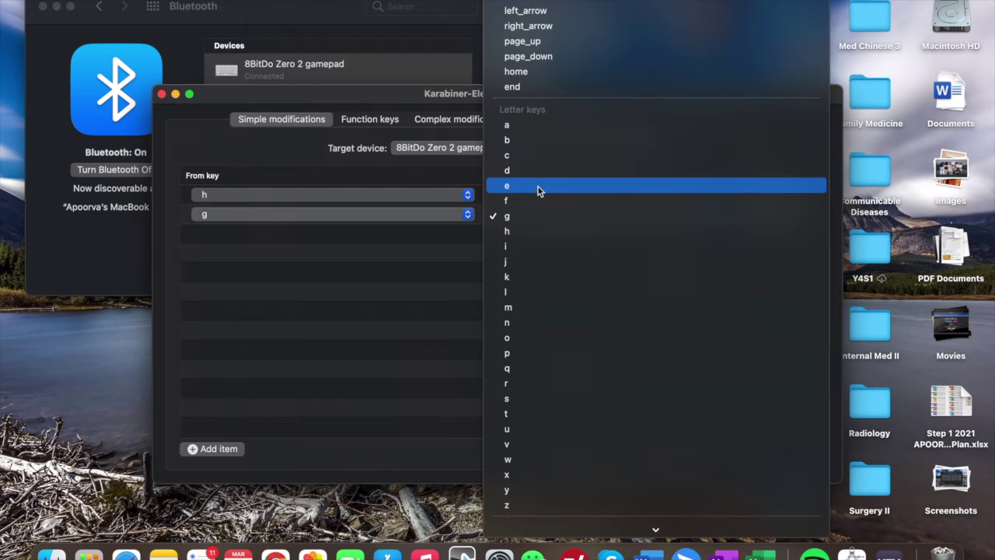
scroll(538, 186, "down", 5)
left_click(517, 284)
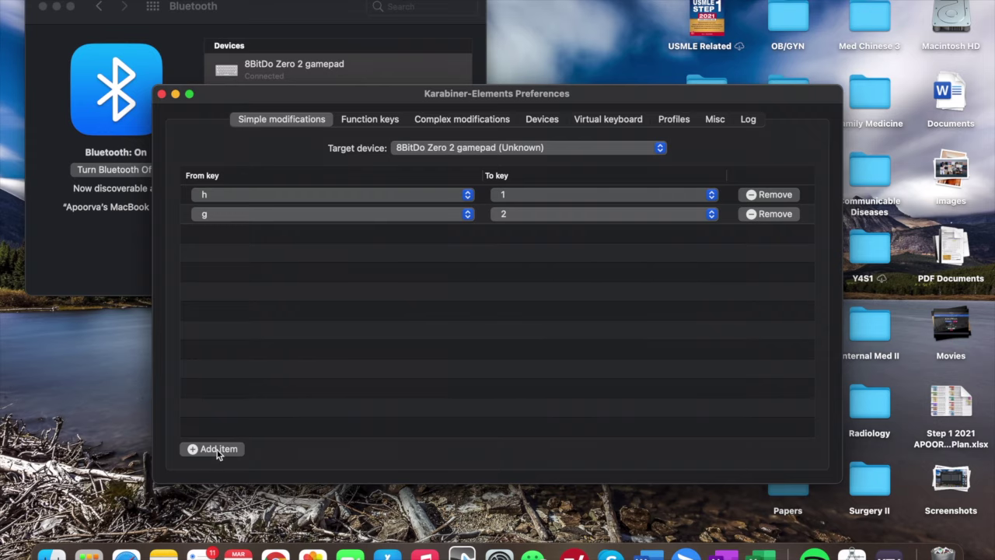
Step: Add a third key-mapping row for the remaining gamepad keys
left_click(218, 451)
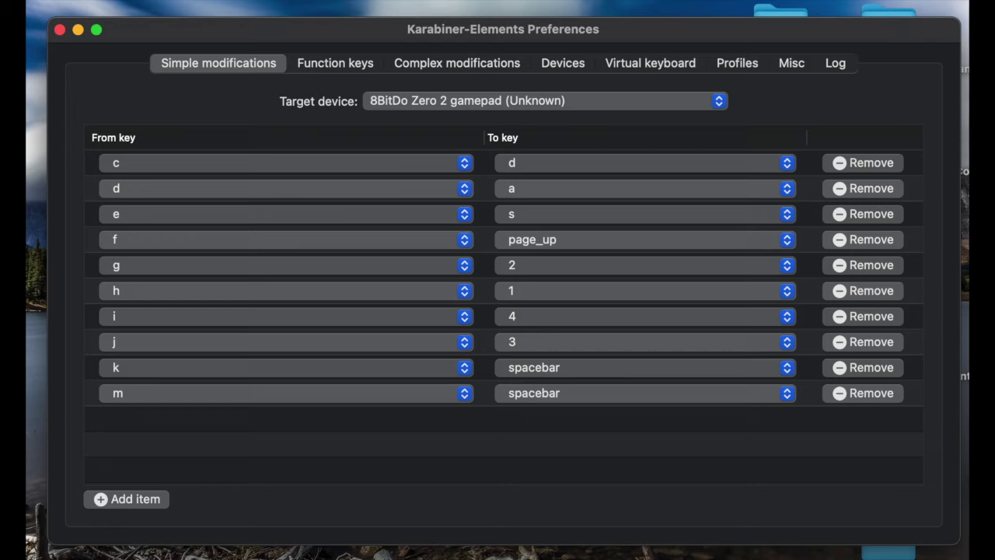